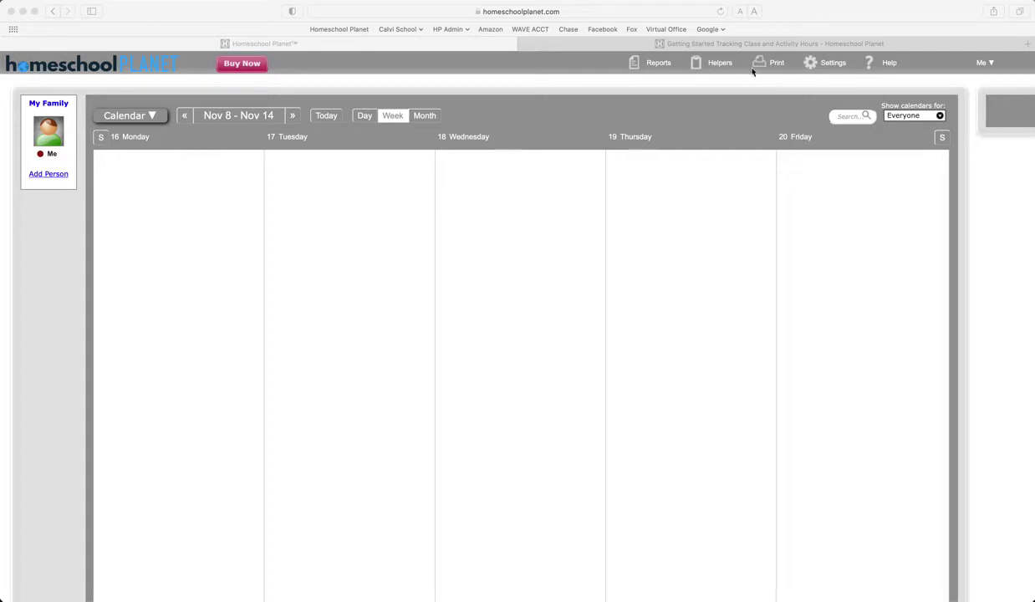
# Add a school year in the School Years settings
pyautogui.click(832, 64)
pyautogui.click(832, 65)
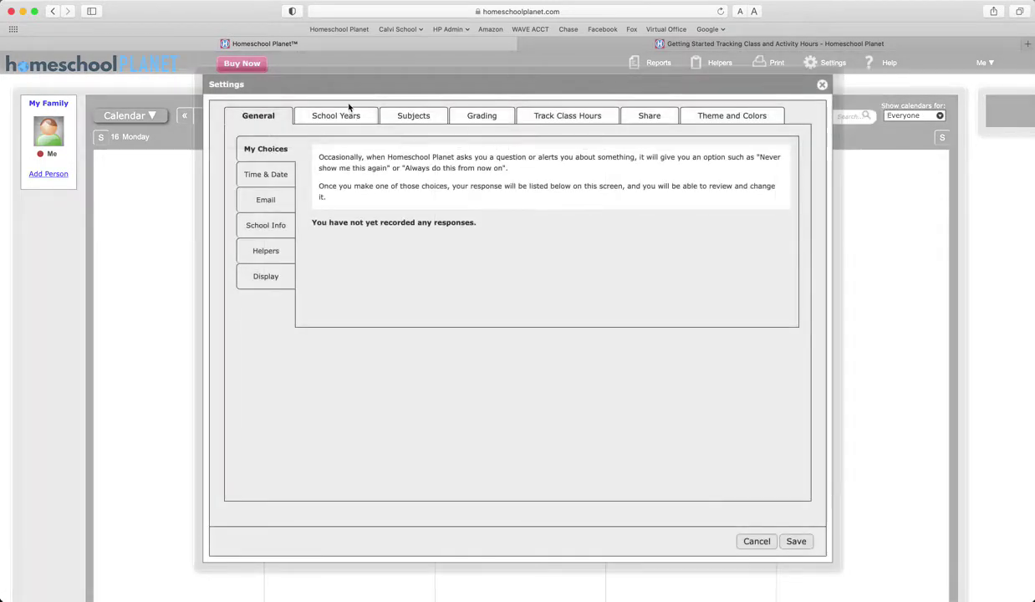
pyautogui.click(345, 113)
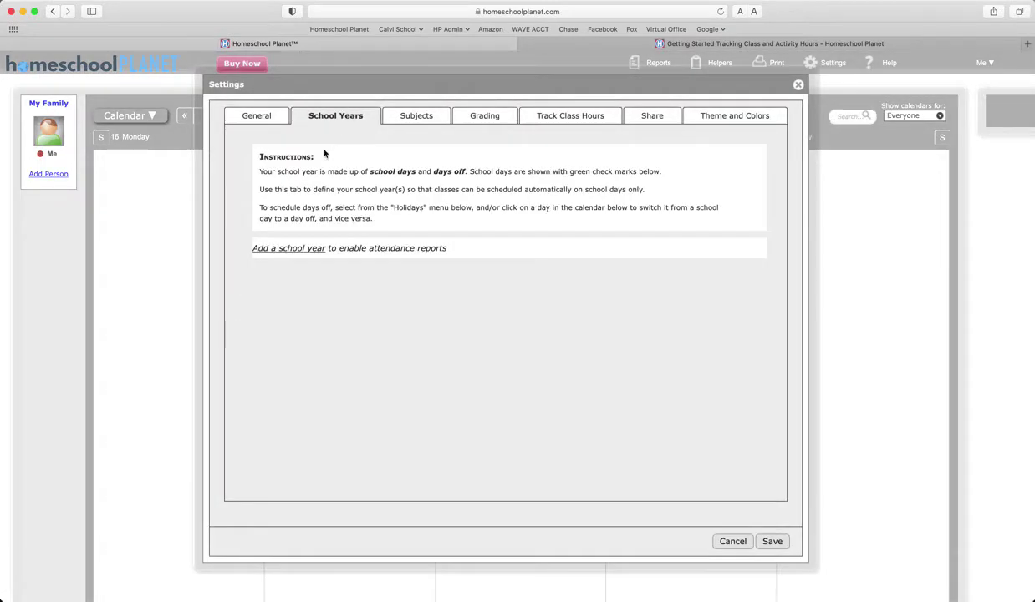
pyautogui.click(291, 249)
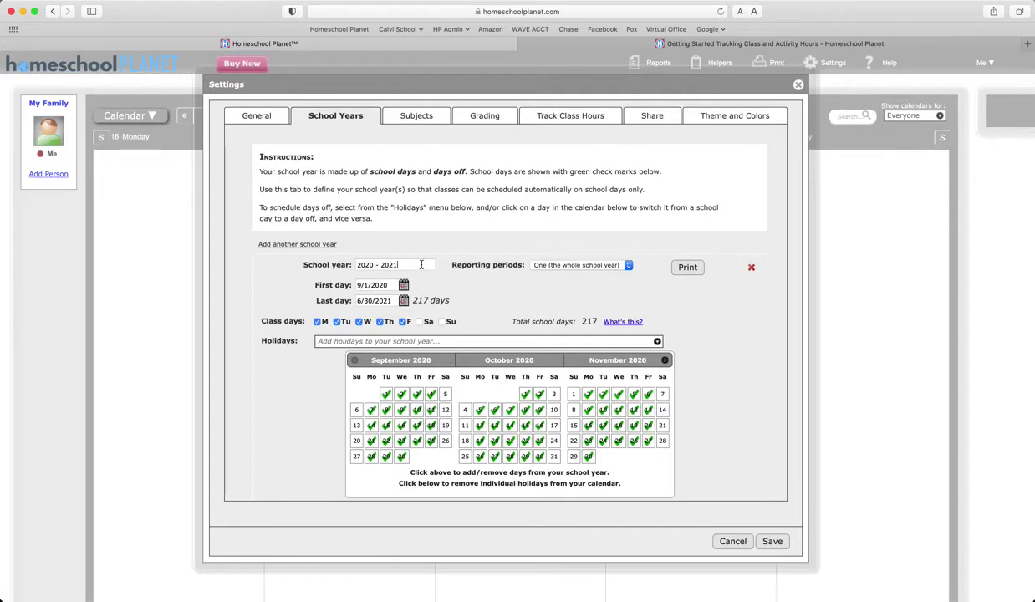
# Set the reporting periods of the 2020 - 2021 school year to Two (semesters)
pyautogui.moveTo(422, 265); pyautogui.dragTo(326, 264)
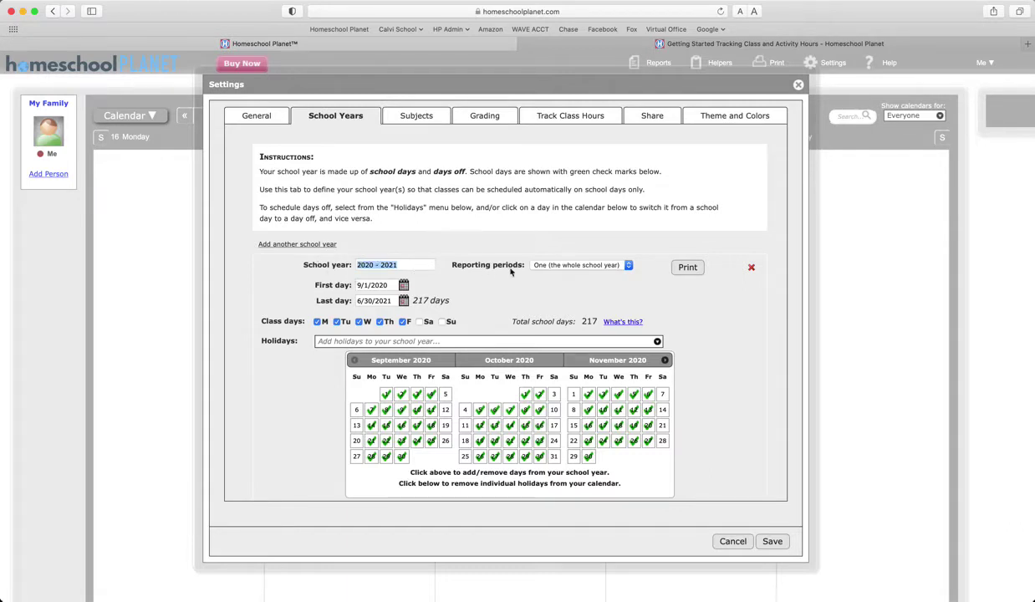
pyautogui.click(623, 266)
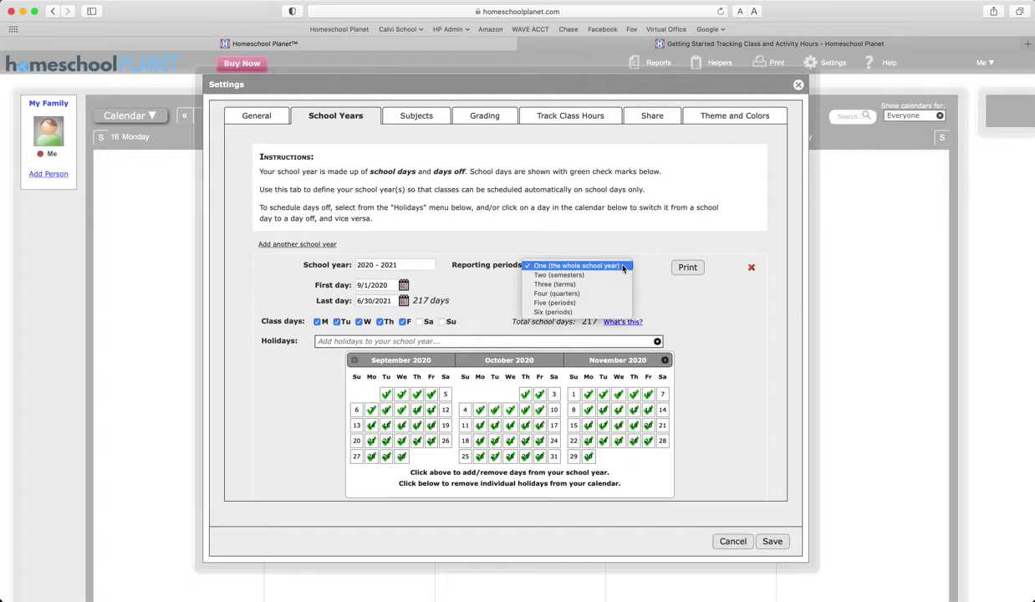
pyautogui.click(611, 275)
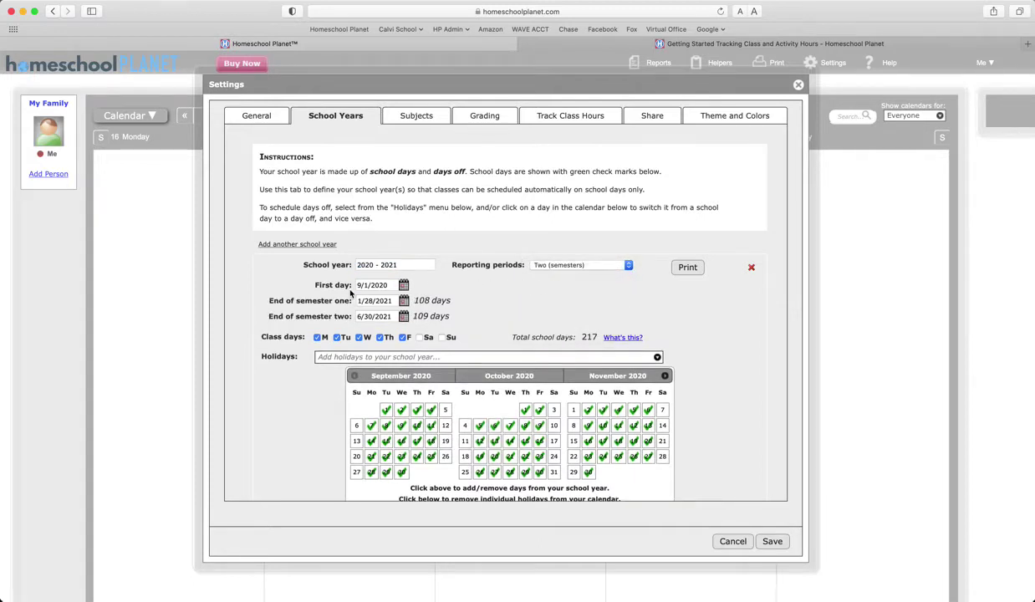
# Set the first day of the school year to 8/17/2020
pyautogui.click(405, 286)
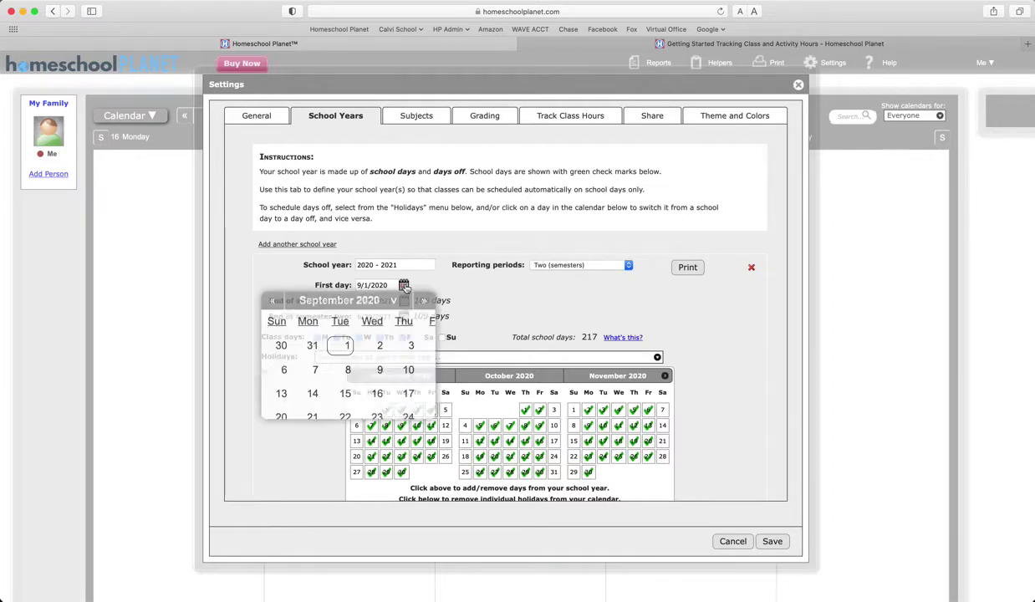
pyautogui.click(278, 301)
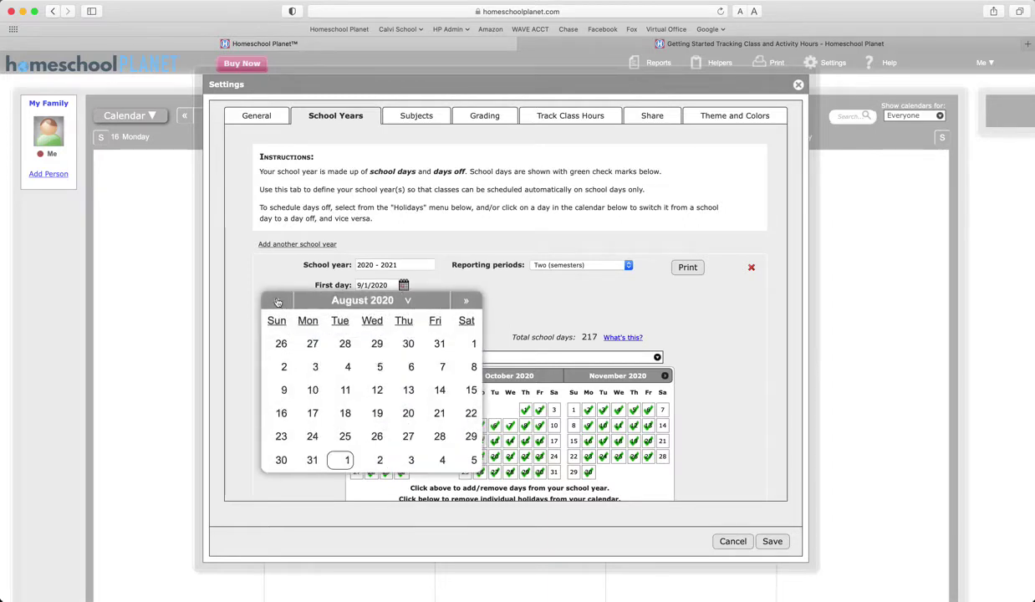
pyautogui.click(312, 413)
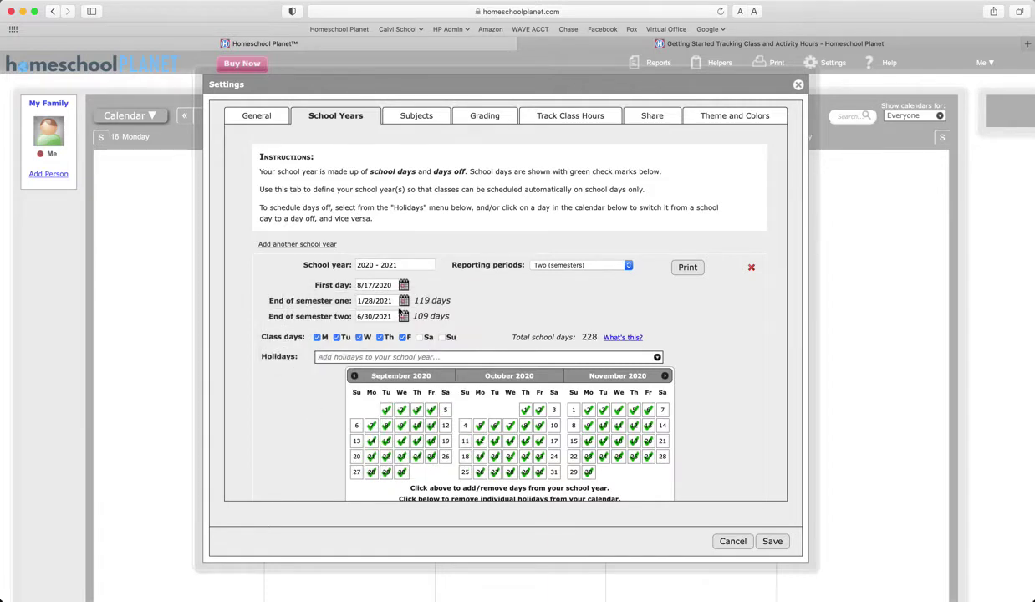
# Set the end of semester one to 12/18/2020 and the end of semester two to 6/4/2021
pyautogui.click(403, 300)
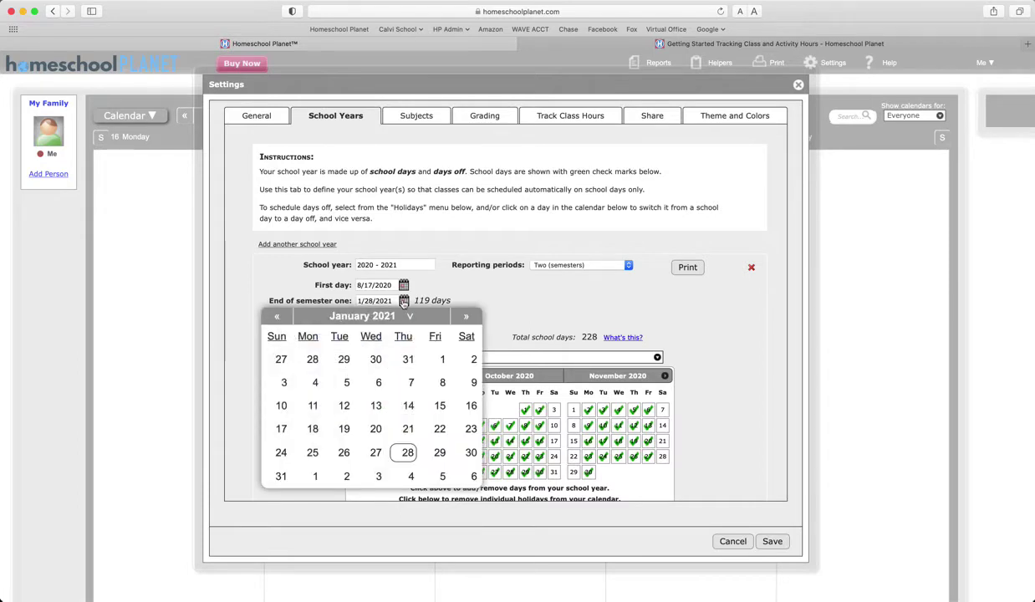
pyautogui.click(276, 316)
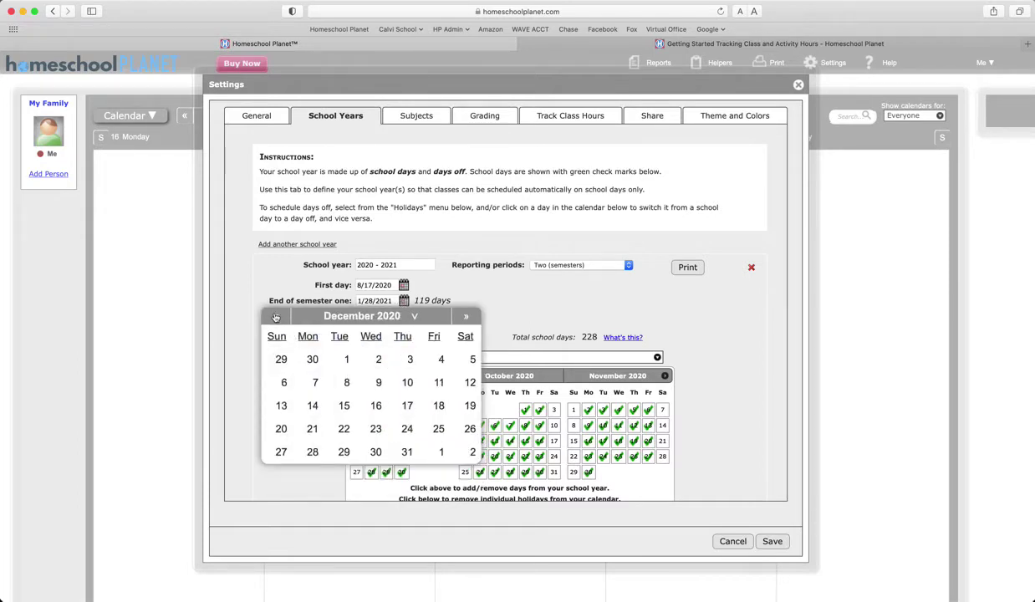
pyautogui.click(438, 406)
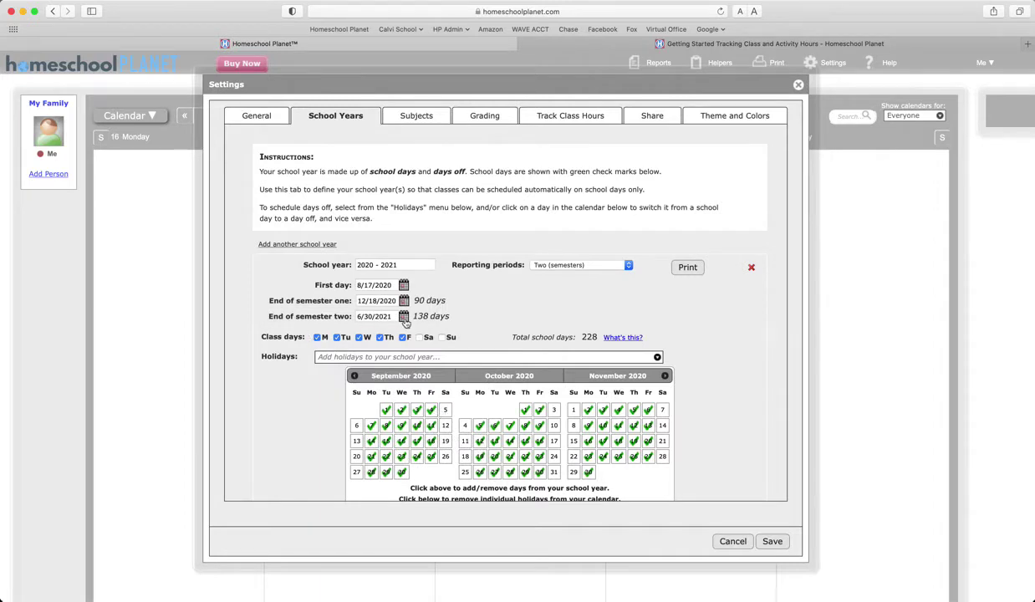
pyautogui.click(403, 316)
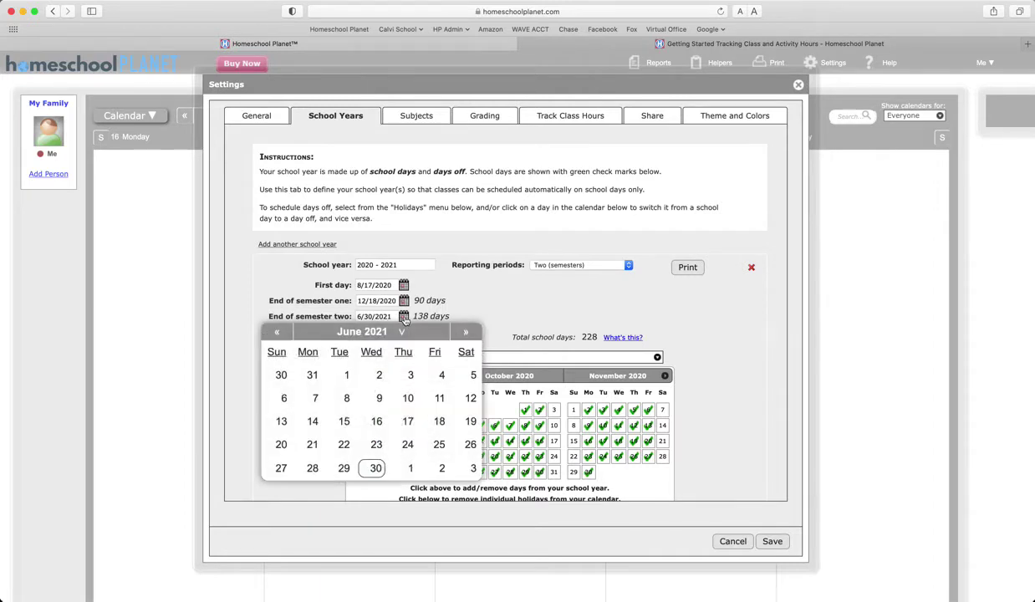
pyautogui.click(438, 375)
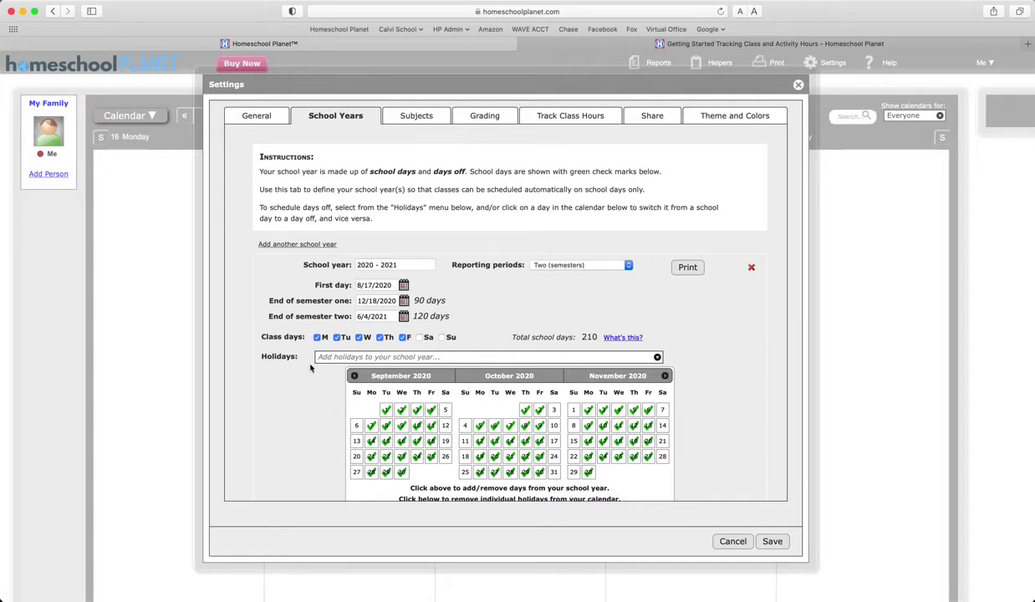
# Add the Holidays in United States set to the school year and dismiss the notice about days off
pyautogui.click(570, 358)
pyautogui.scroll(-10, 574, 456)
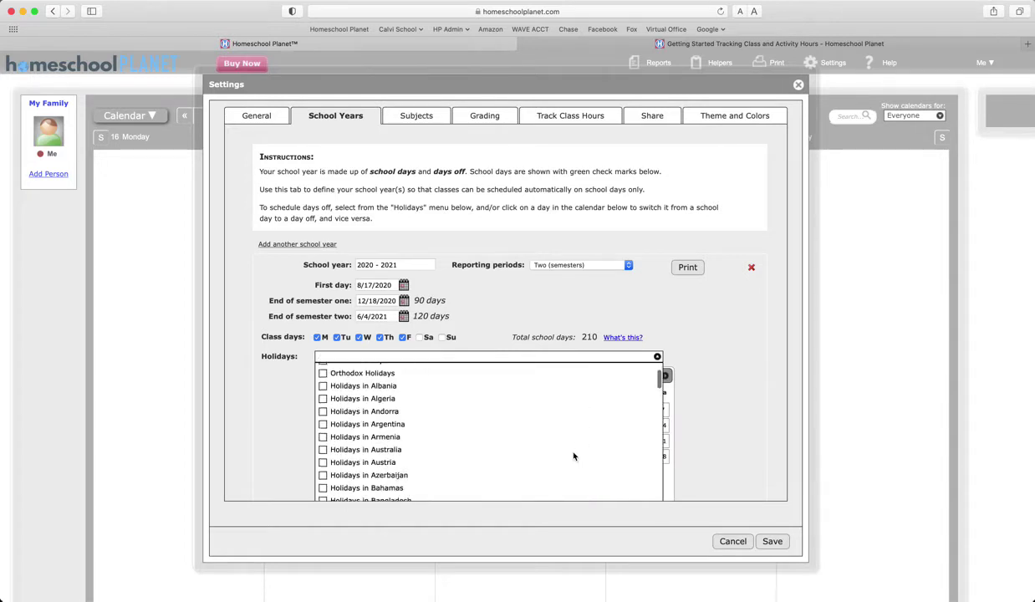
pyautogui.scroll(-15, 574, 456)
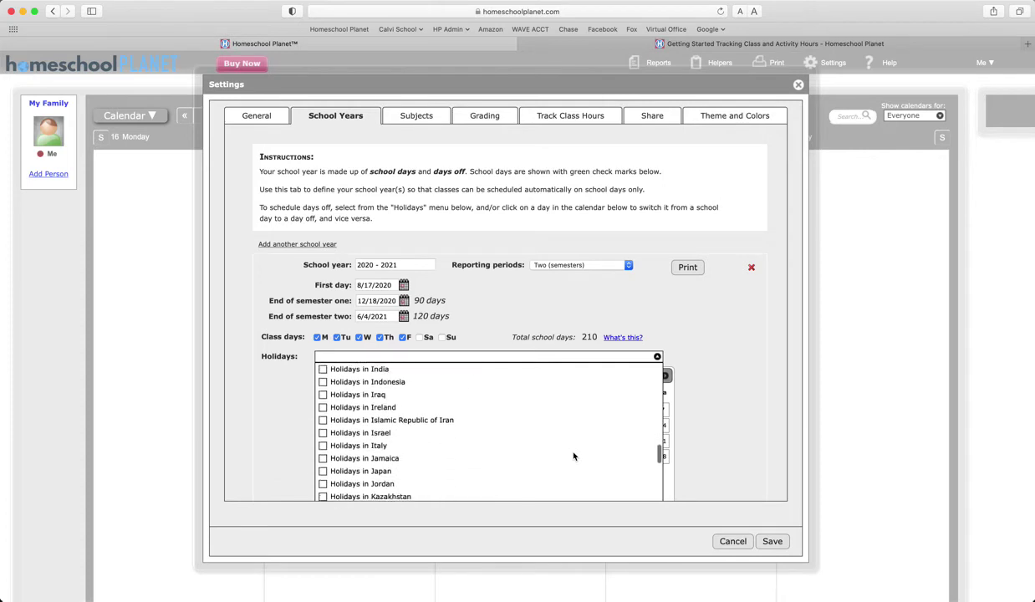
pyautogui.scroll(-3, 573, 456)
pyautogui.scroll(20, 573, 455)
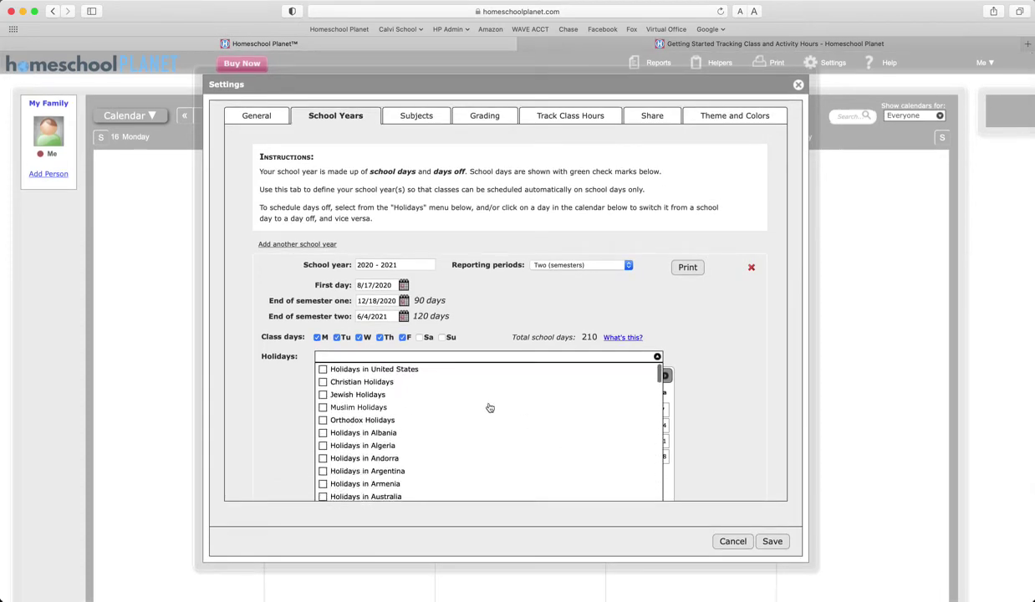
pyautogui.click(323, 371)
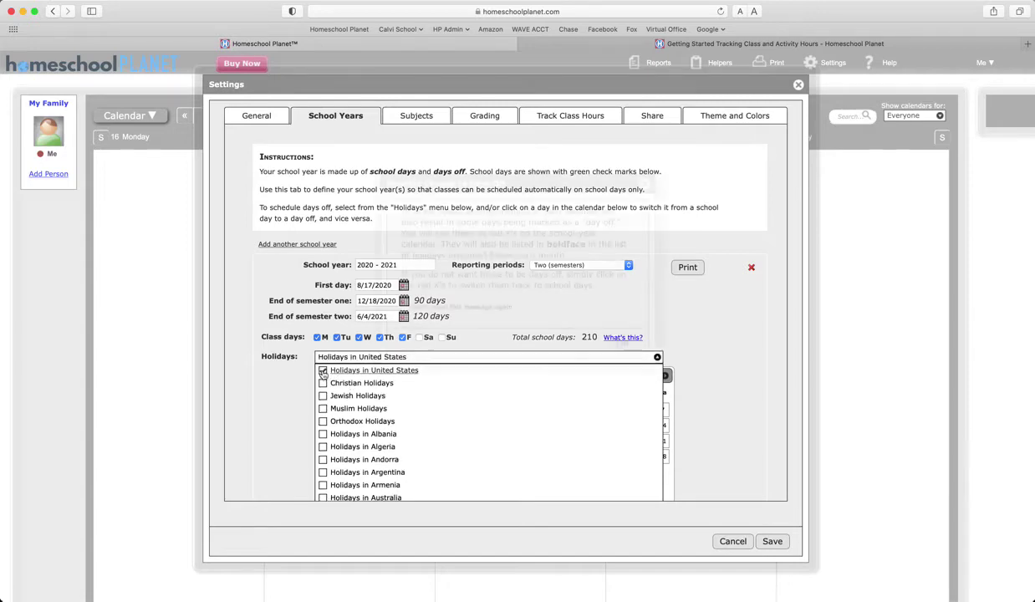
pyautogui.click(622, 344)
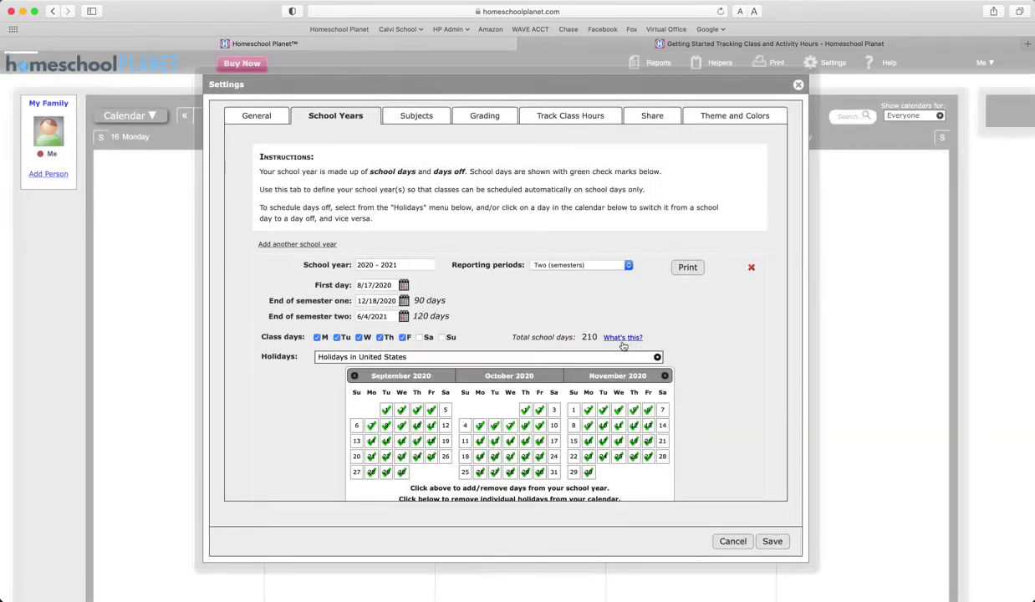
# Remove the Labor Day holiday from the September 2020 calendar and restore it
pyautogui.scroll(-4, 733, 388)
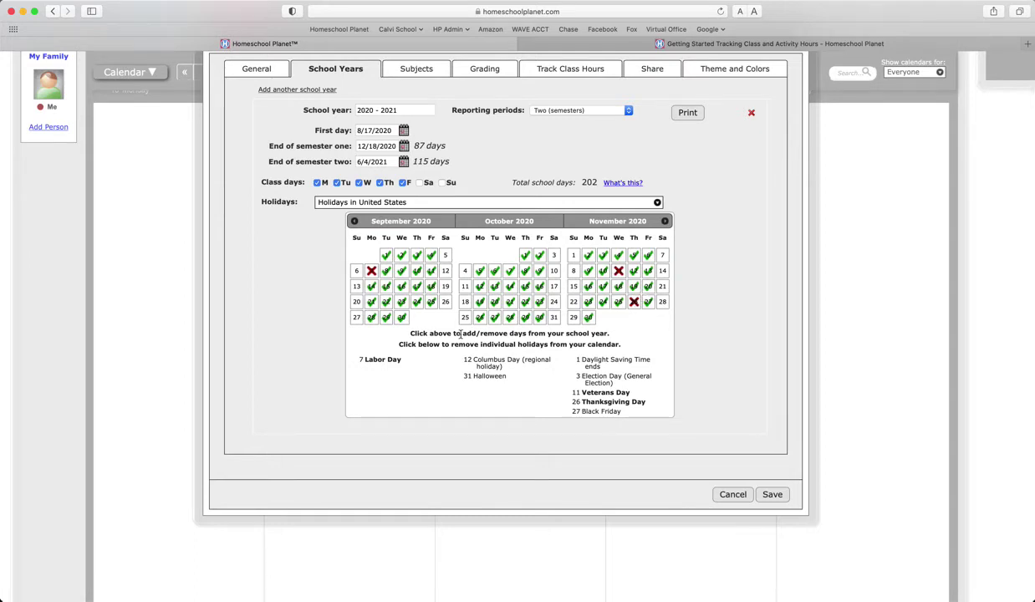
pyautogui.moveTo(423, 363)
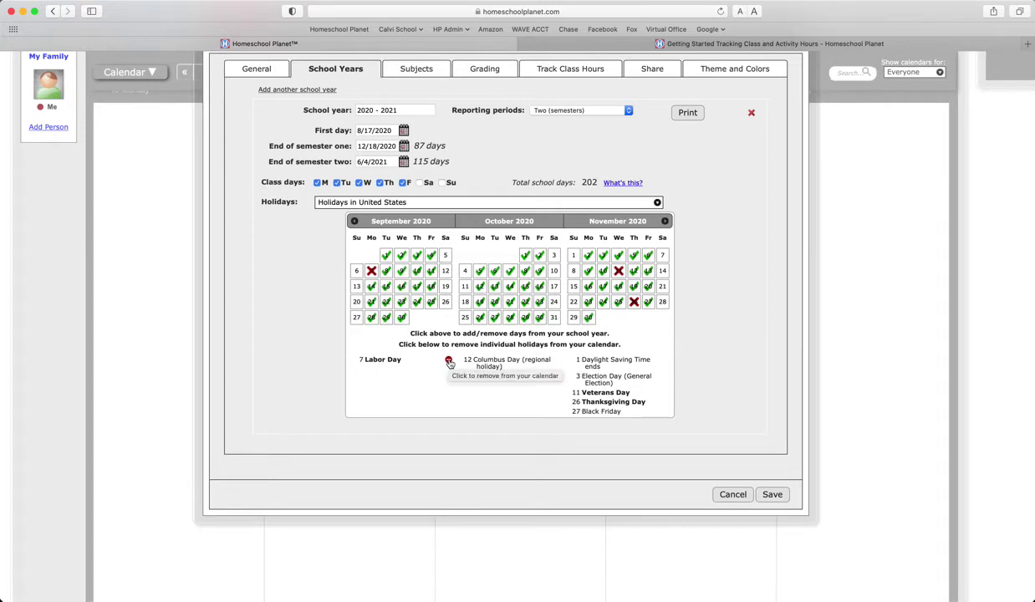
pyautogui.click(448, 360)
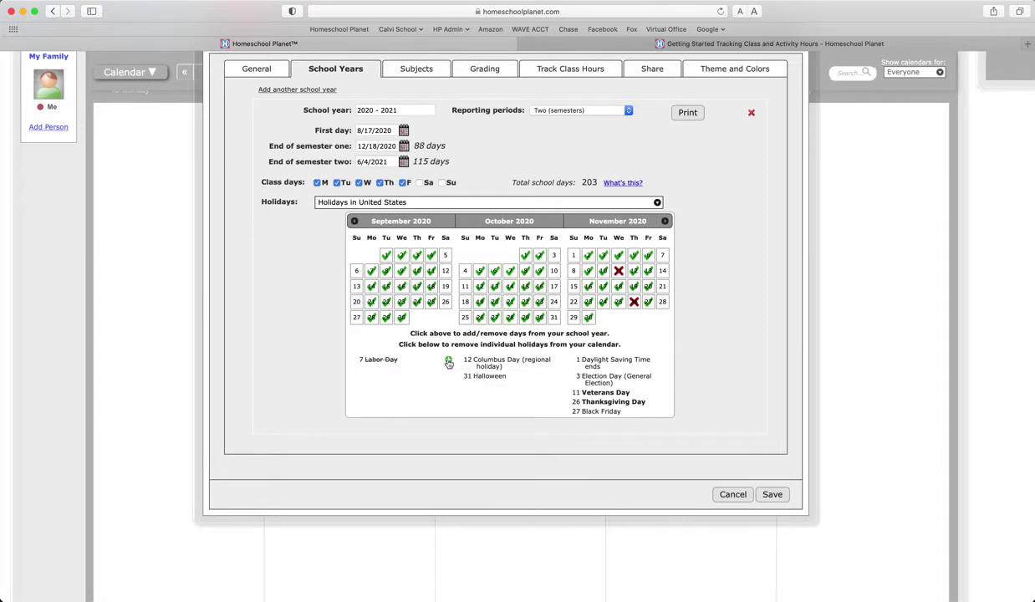
pyautogui.click(448, 362)
# Mark November 23, 24, 25 and 27, 2020 as days off around Thanksgiving
pyautogui.scroll(1, 482, 337)
pyautogui.scroll(2, 482, 338)
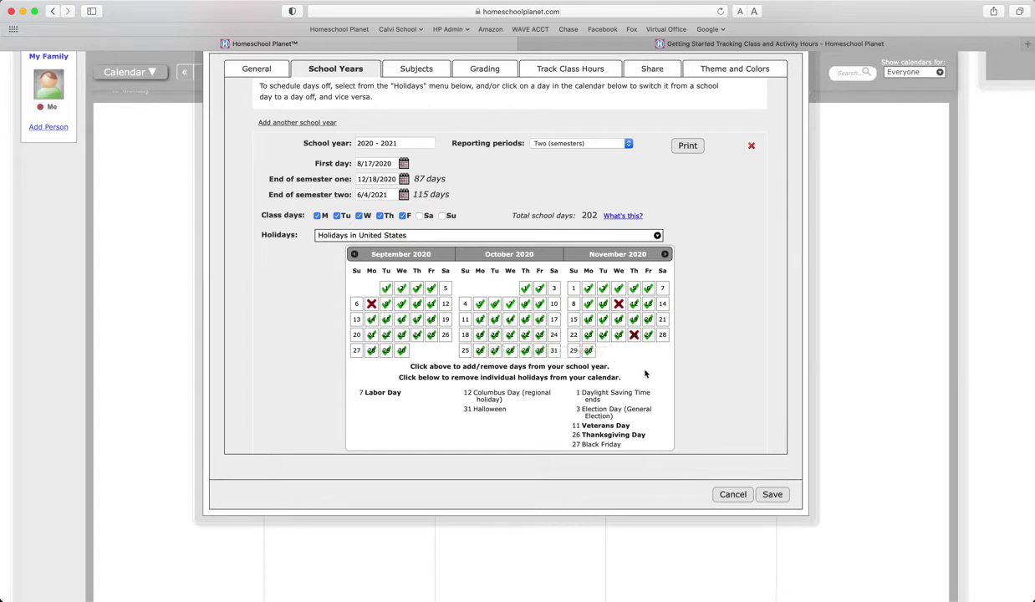
pyautogui.click(589, 335)
pyautogui.click(603, 336)
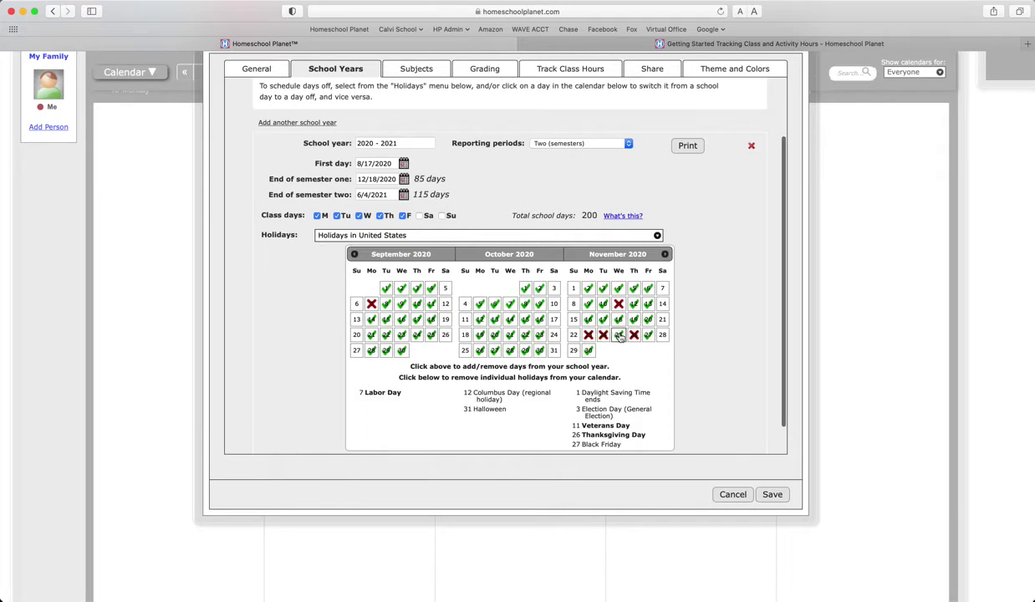
pyautogui.click(619, 335)
pyautogui.click(650, 335)
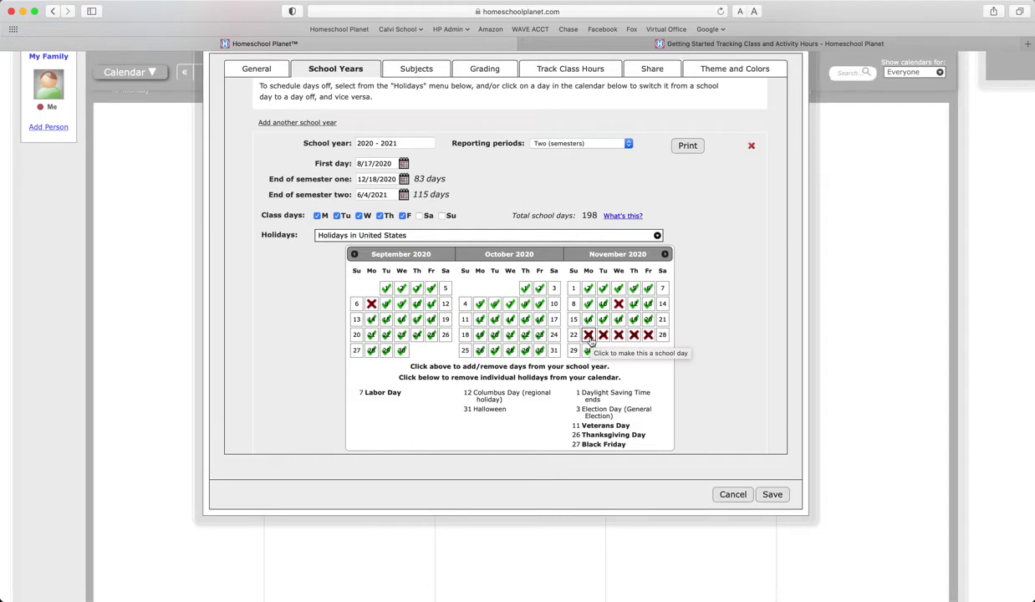
# Mark December 21 to 24 and December 28 to 31, 2020 as days off for the Christmas break
pyautogui.click(665, 254)
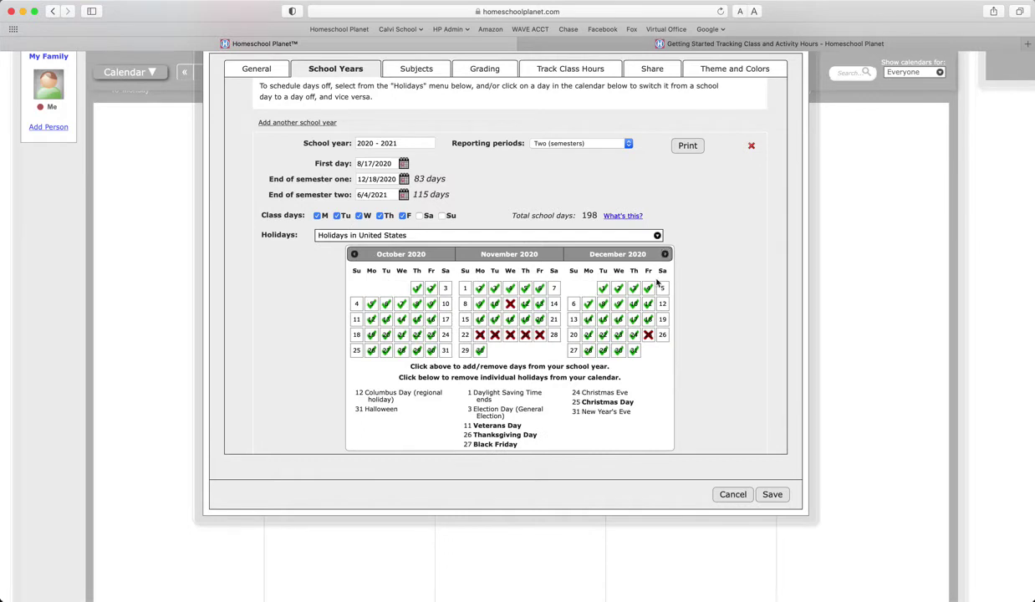
pyautogui.click(589, 335)
pyautogui.click(603, 334)
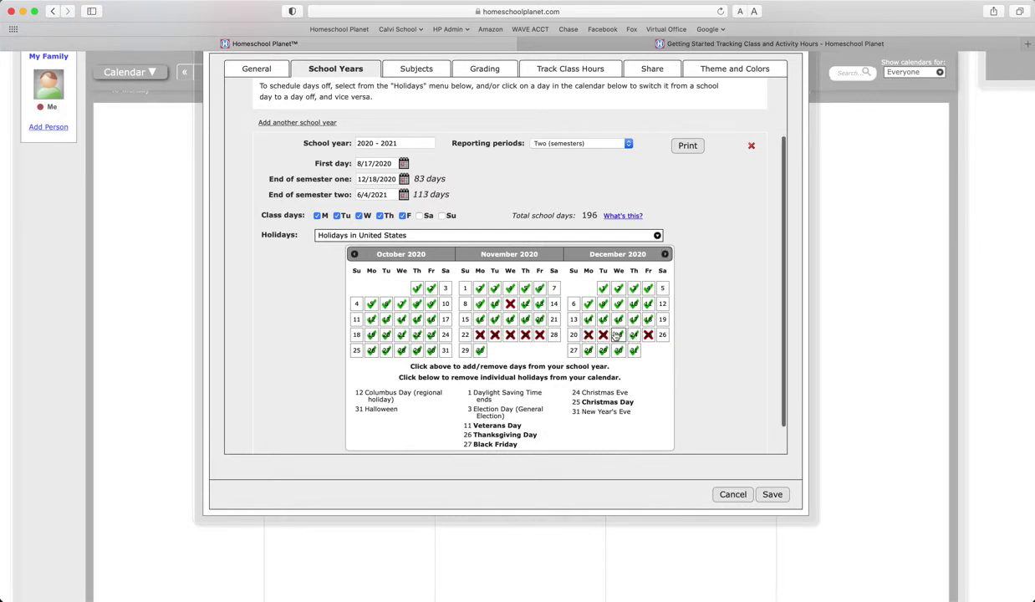
pyautogui.click(619, 334)
pyautogui.click(633, 334)
pyautogui.click(588, 350)
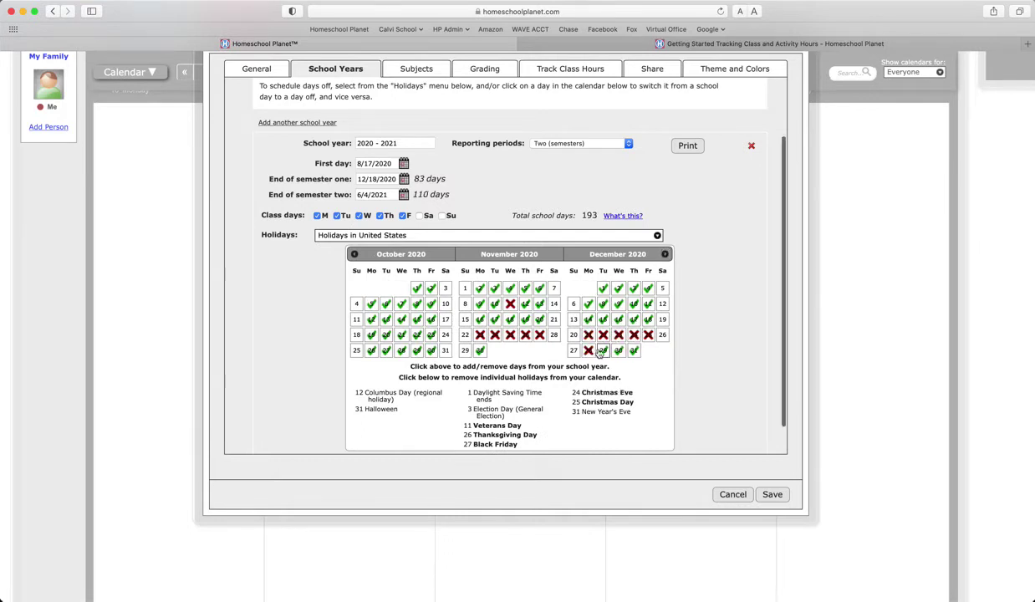
pyautogui.click(602, 351)
pyautogui.click(618, 351)
pyautogui.click(635, 350)
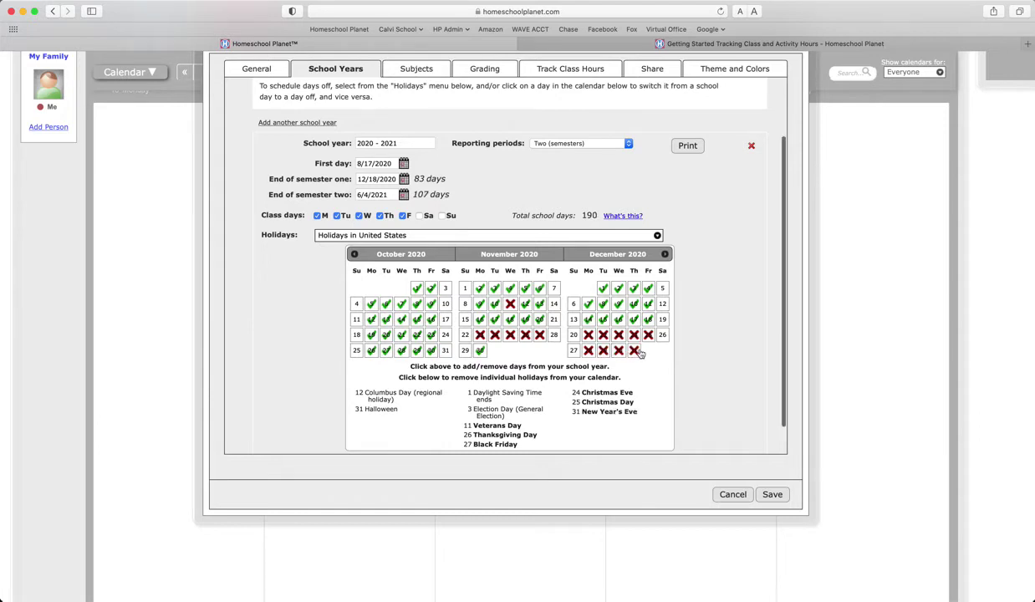
# Mark March 22 to 26, 2021 as days off in the school year calendar
pyautogui.click(665, 254)
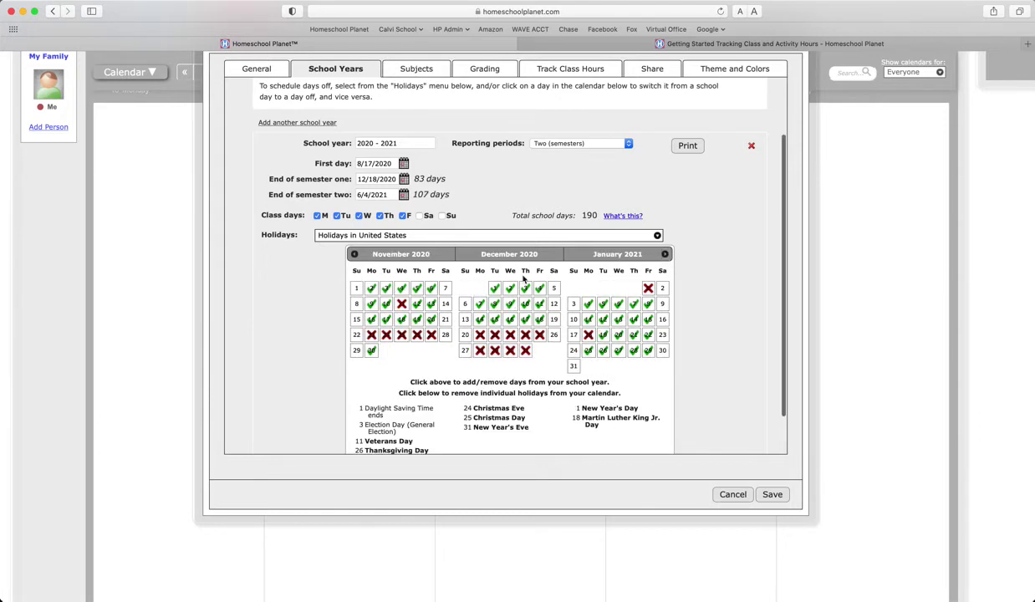
pyautogui.click(664, 255)
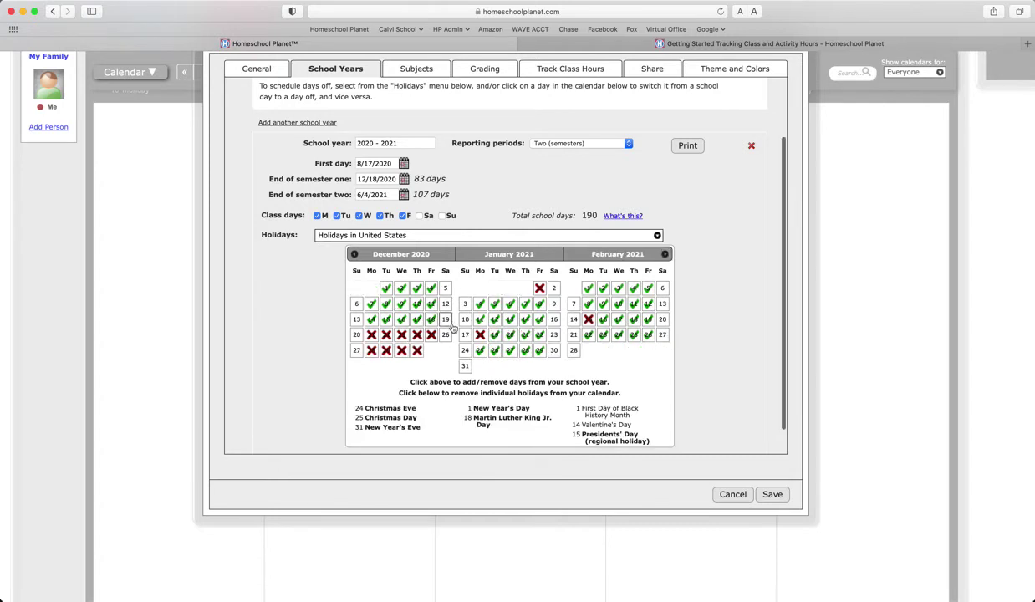
pyautogui.click(664, 254)
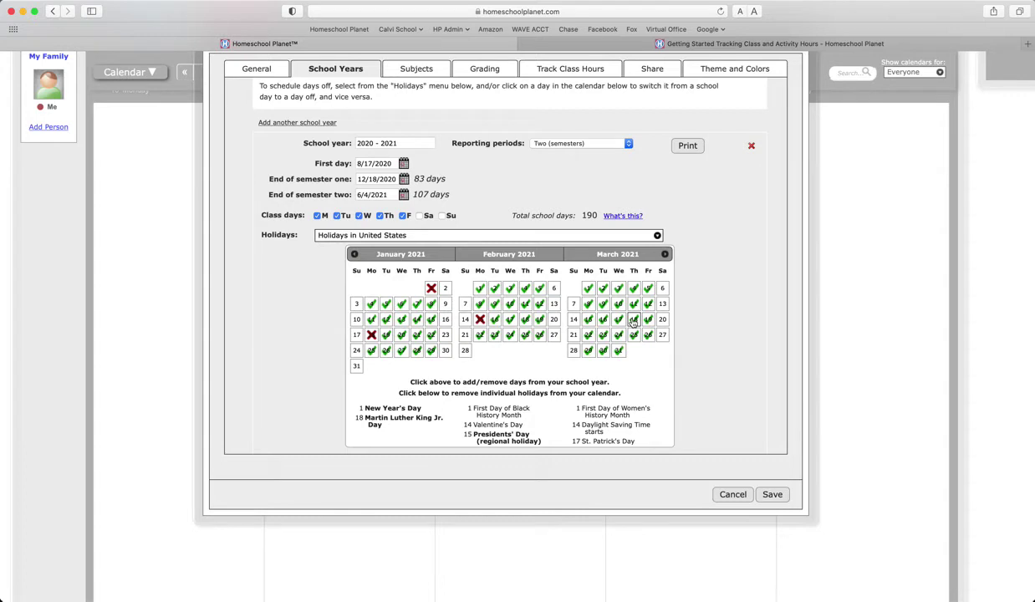
pyautogui.click(589, 335)
pyautogui.click(603, 334)
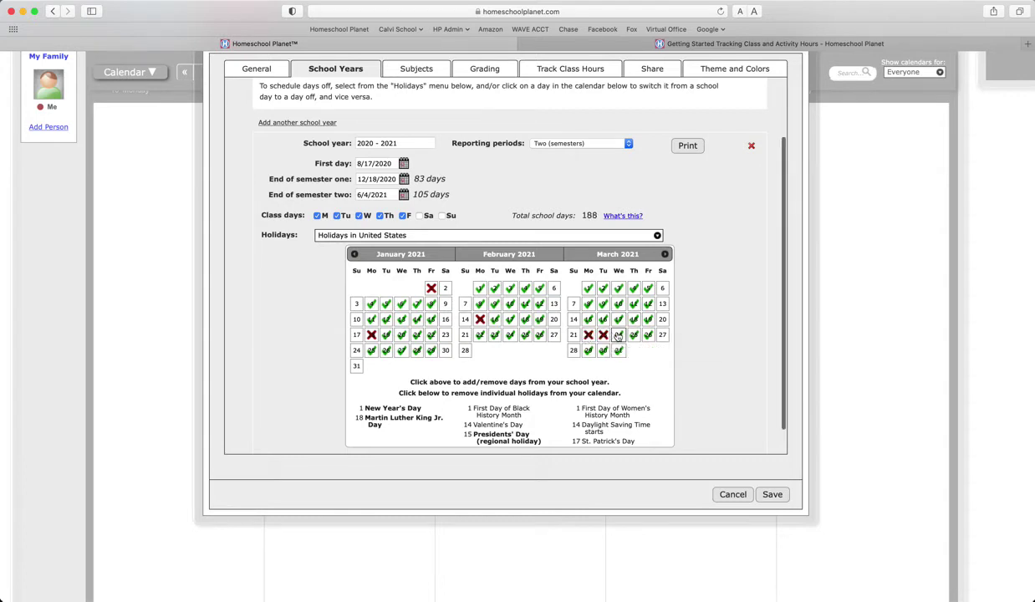
pyautogui.click(618, 335)
pyautogui.click(633, 334)
pyautogui.click(648, 334)
# Mark April 2, April 23 and May 7, 2021 as days off in the school year calendar
pyautogui.click(665, 254)
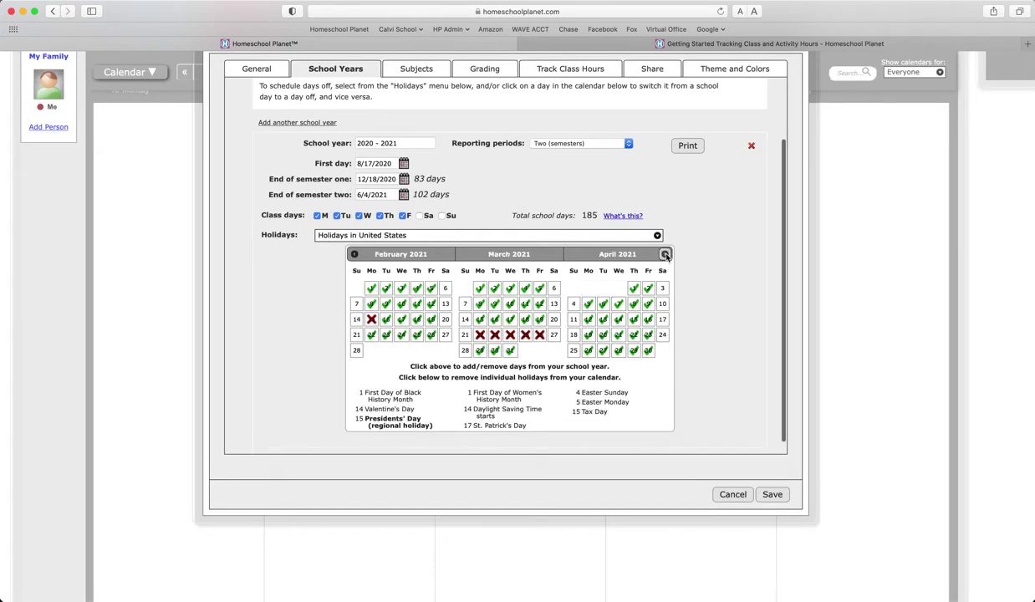
pyautogui.click(664, 254)
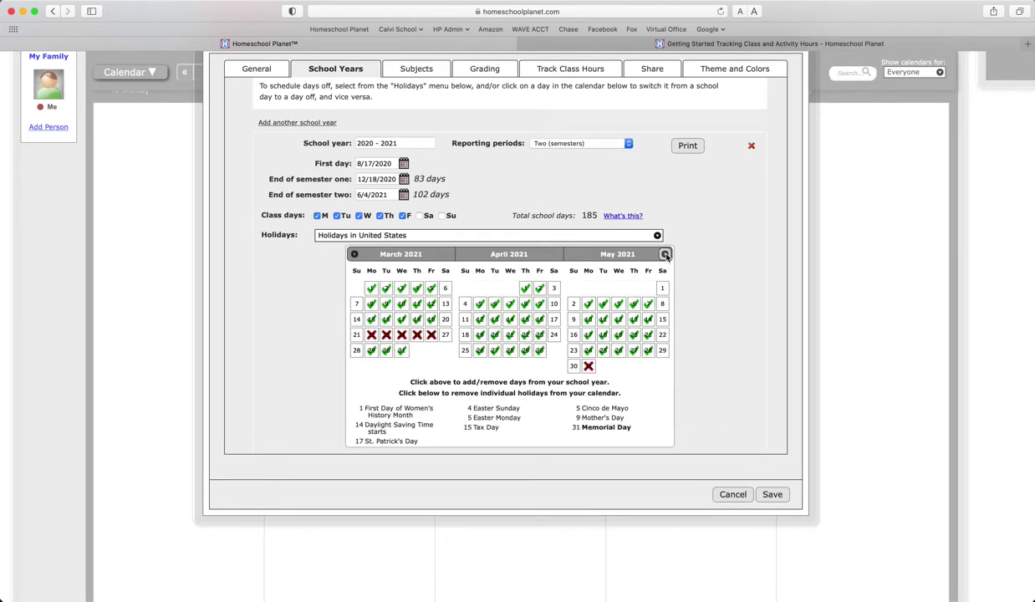
pyautogui.click(664, 254)
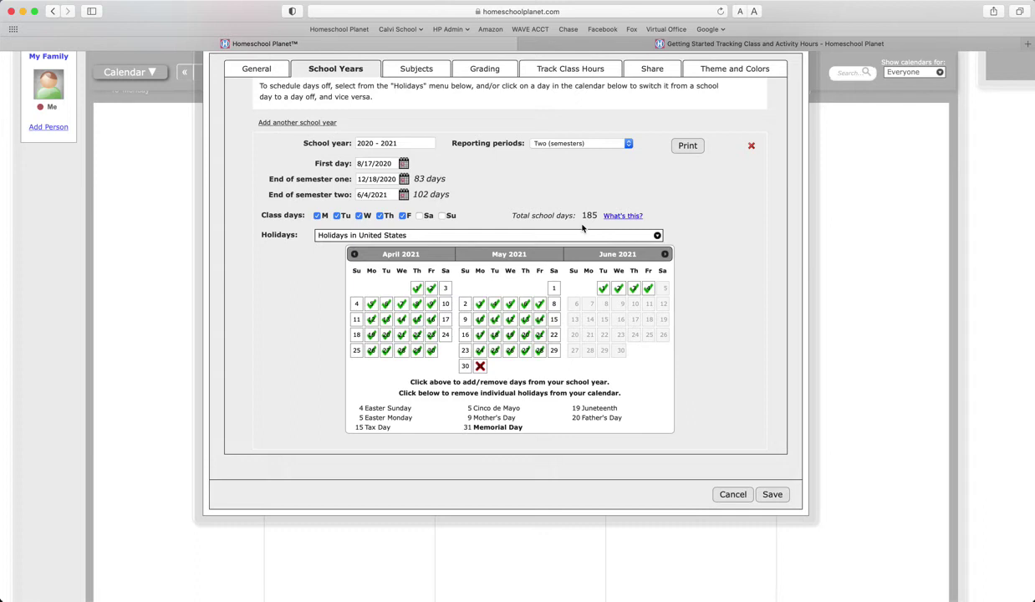
pyautogui.click(354, 255)
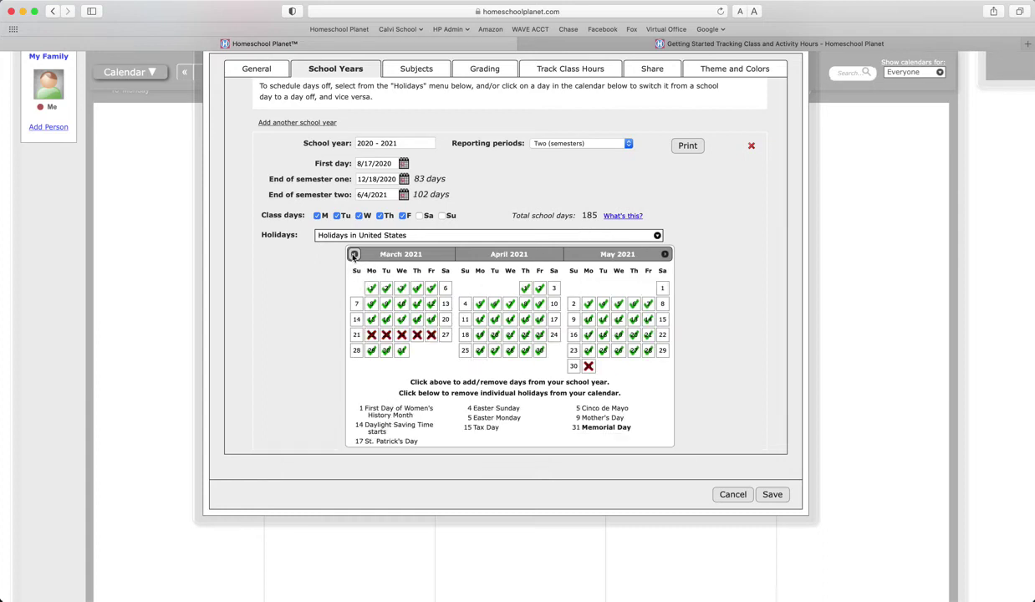
pyautogui.click(353, 255)
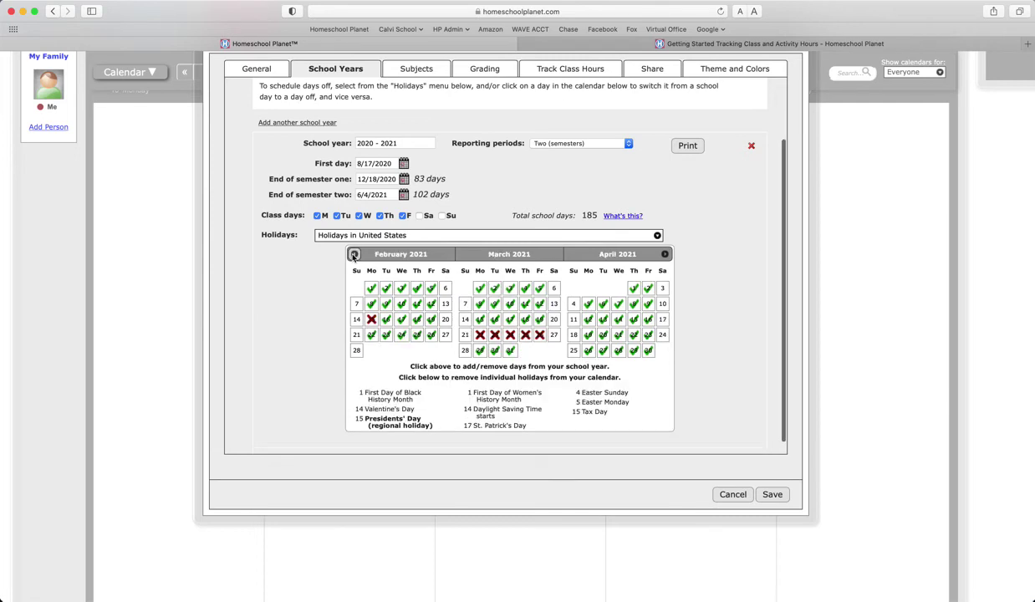
pyautogui.click(665, 255)
pyautogui.click(540, 288)
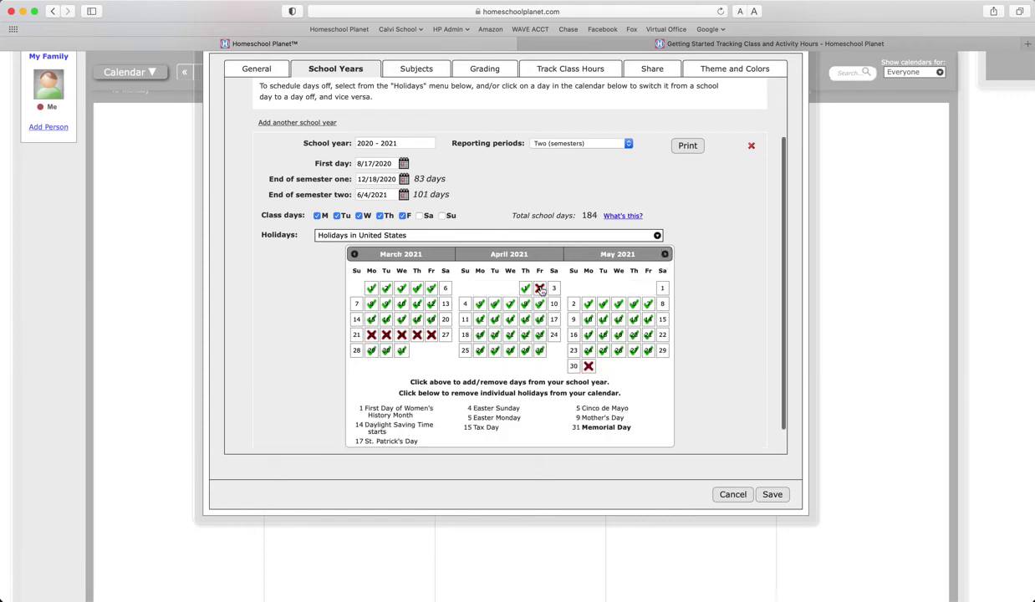
pyautogui.click(540, 335)
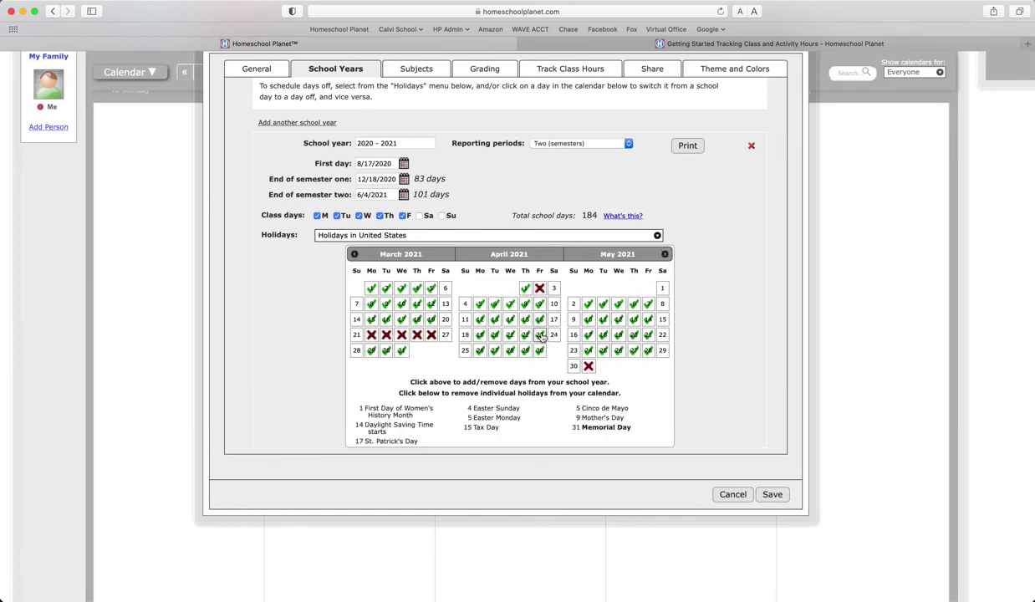
pyautogui.click(648, 304)
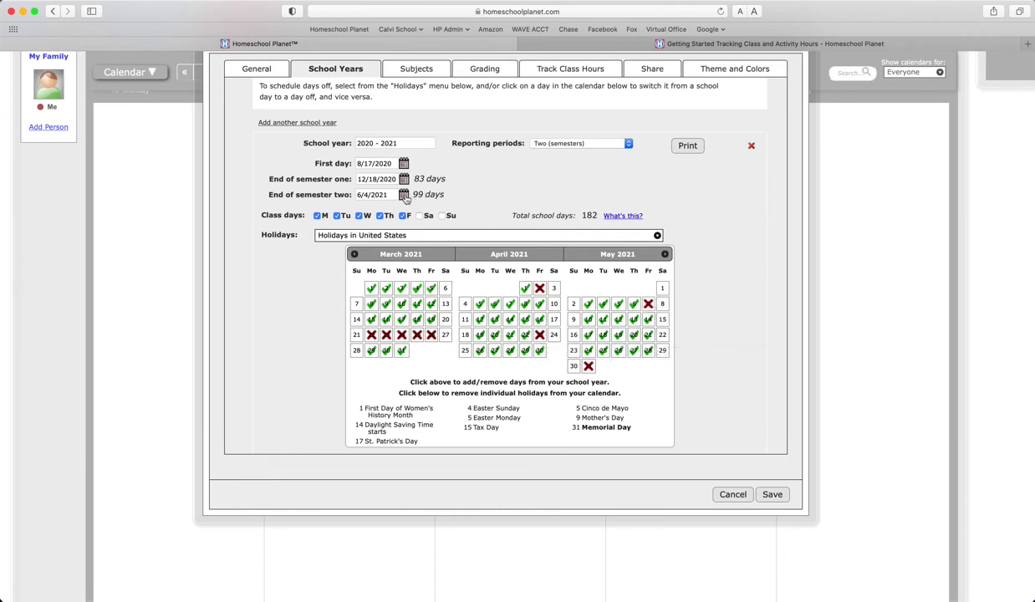
# Set the end of semester two to 6/2/2021 and review the marked days off back to December 2020
pyautogui.click(400, 194)
pyautogui.click(378, 239)
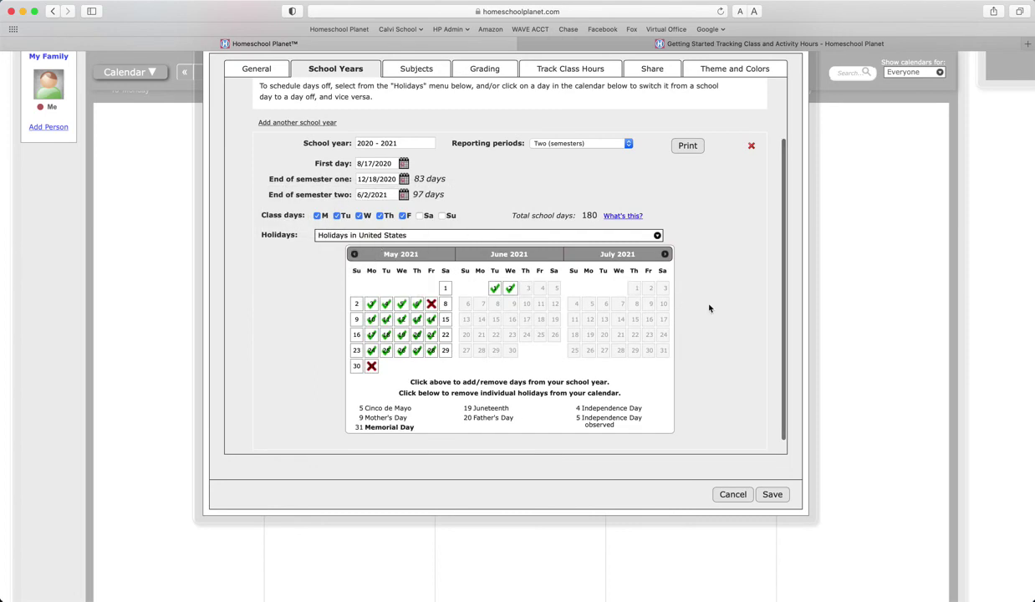
pyautogui.click(354, 254)
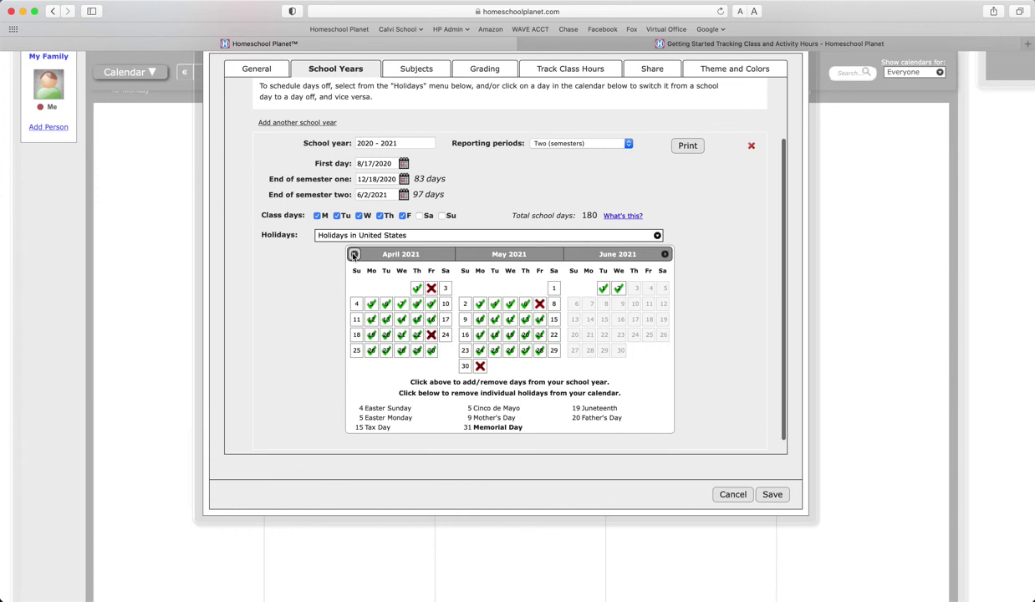
pyautogui.click(354, 255)
pyautogui.click(354, 254)
pyautogui.click(353, 254)
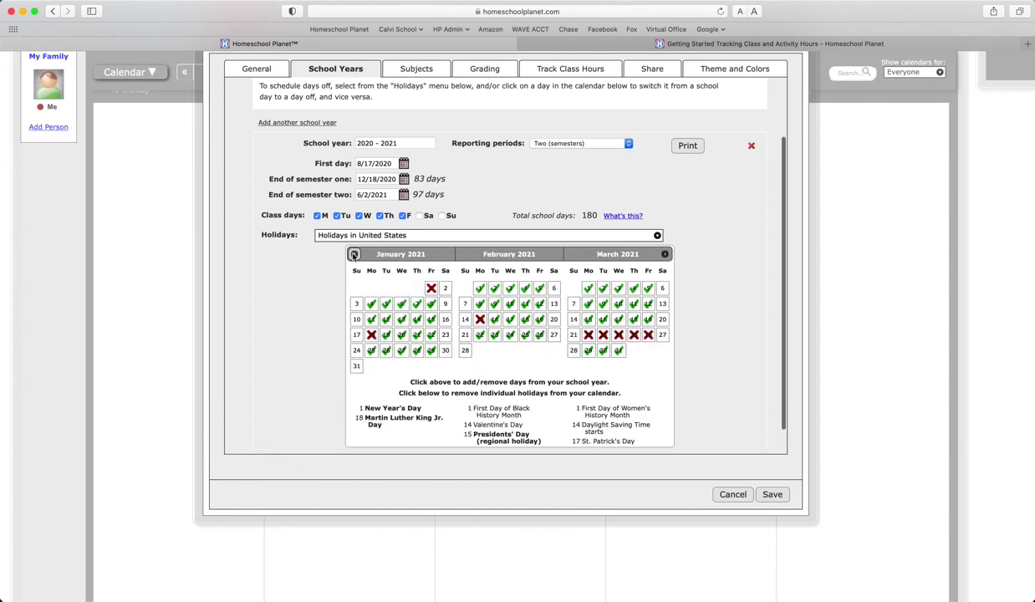
pyautogui.click(353, 254)
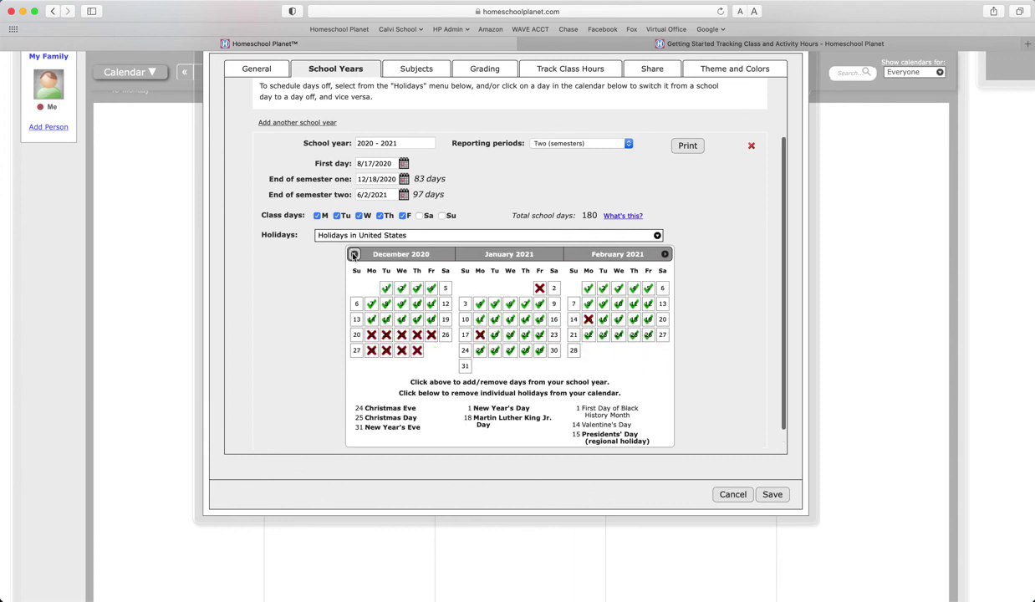
pyautogui.scroll(2, 796, 500)
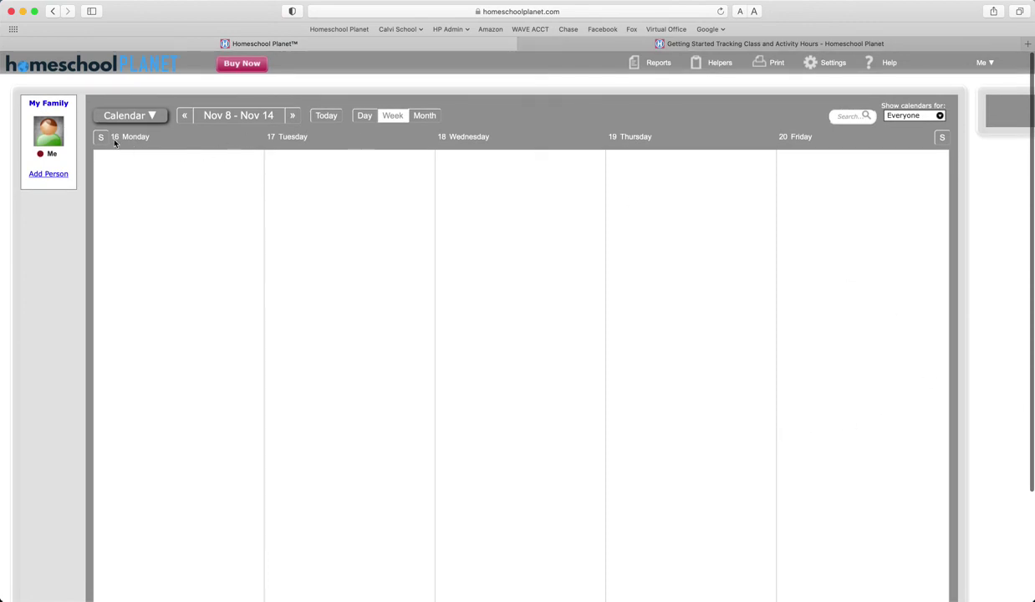
pyautogui.hscroll(1, 47, 106)
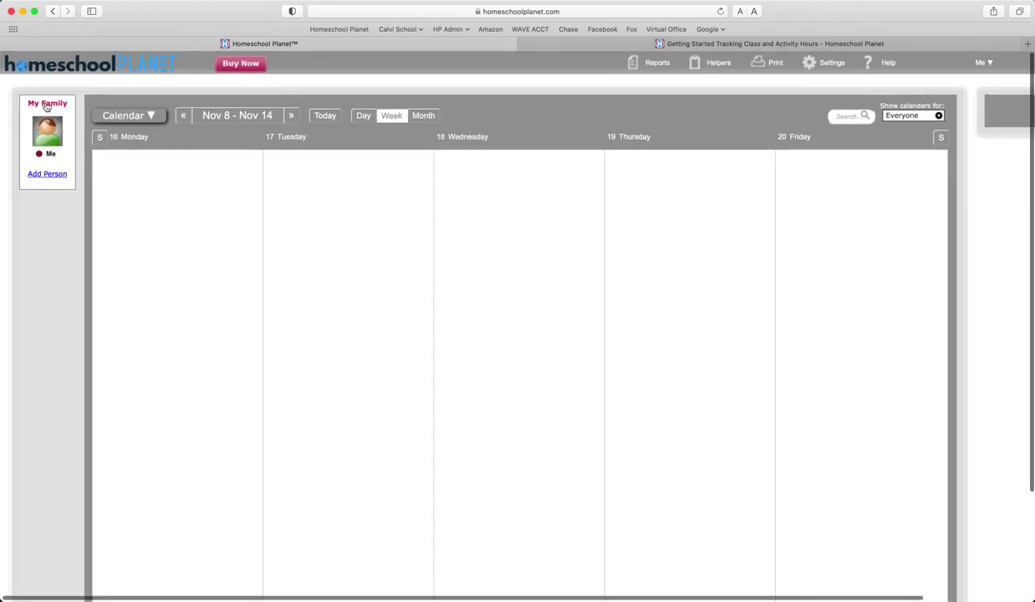
pyautogui.hscroll(1, 47, 112)
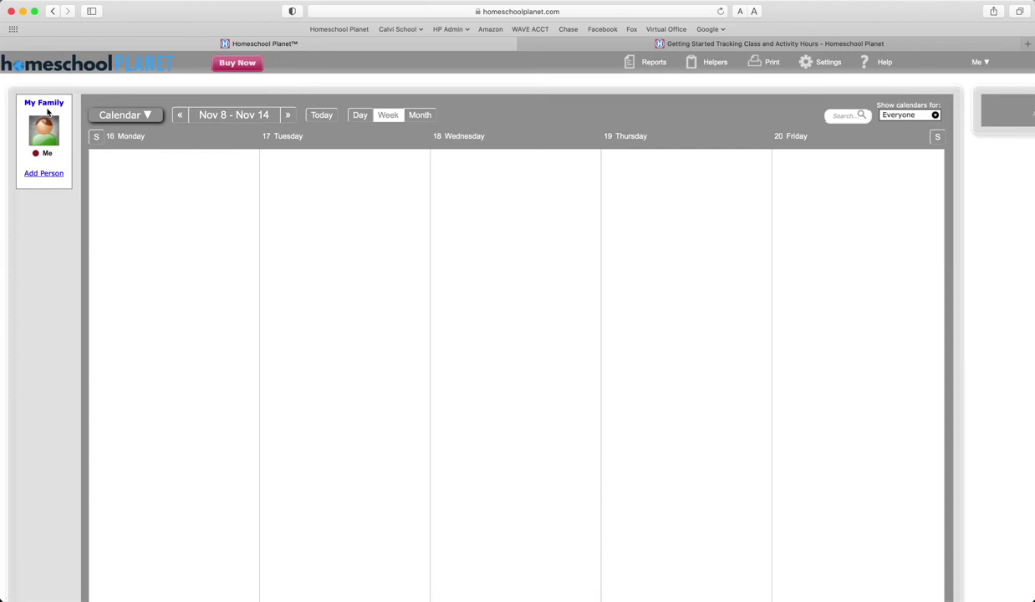